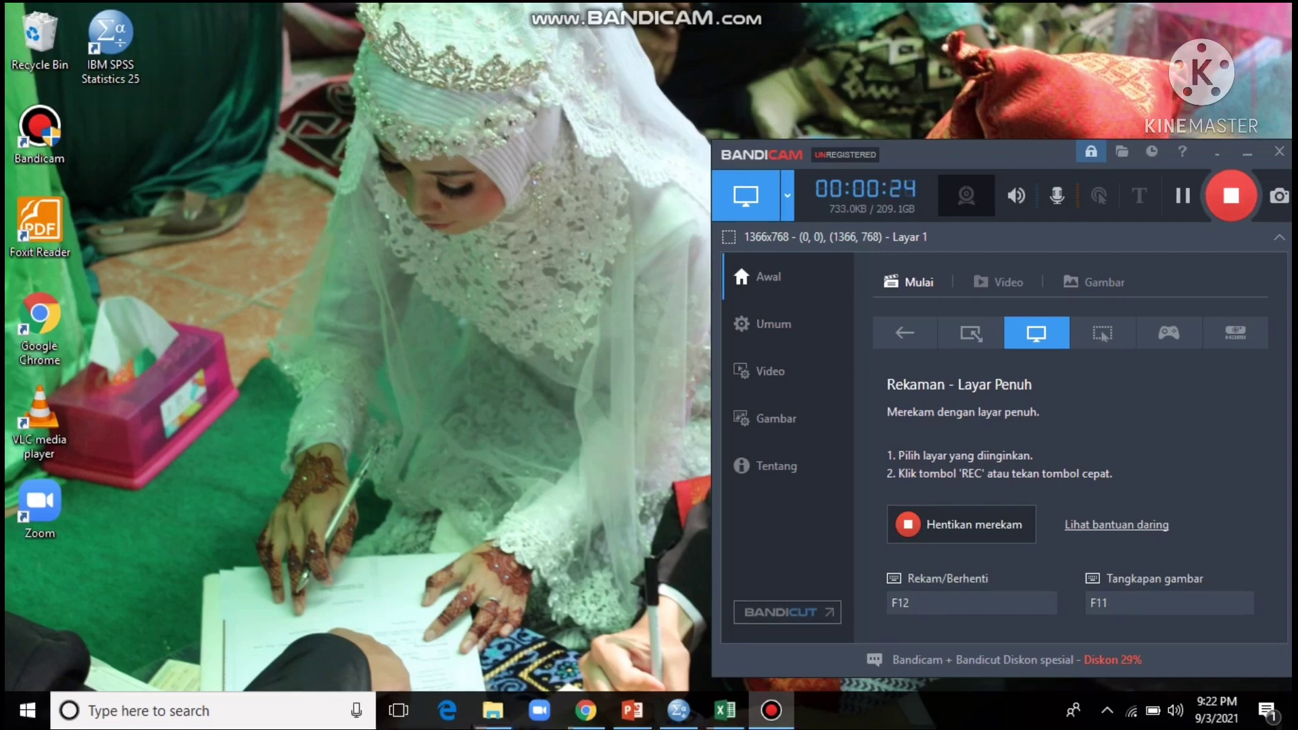
Review the questionnaire responses in Excel's GABUNG sheet, and switch to the empty SPSS data set.
click(725, 710)
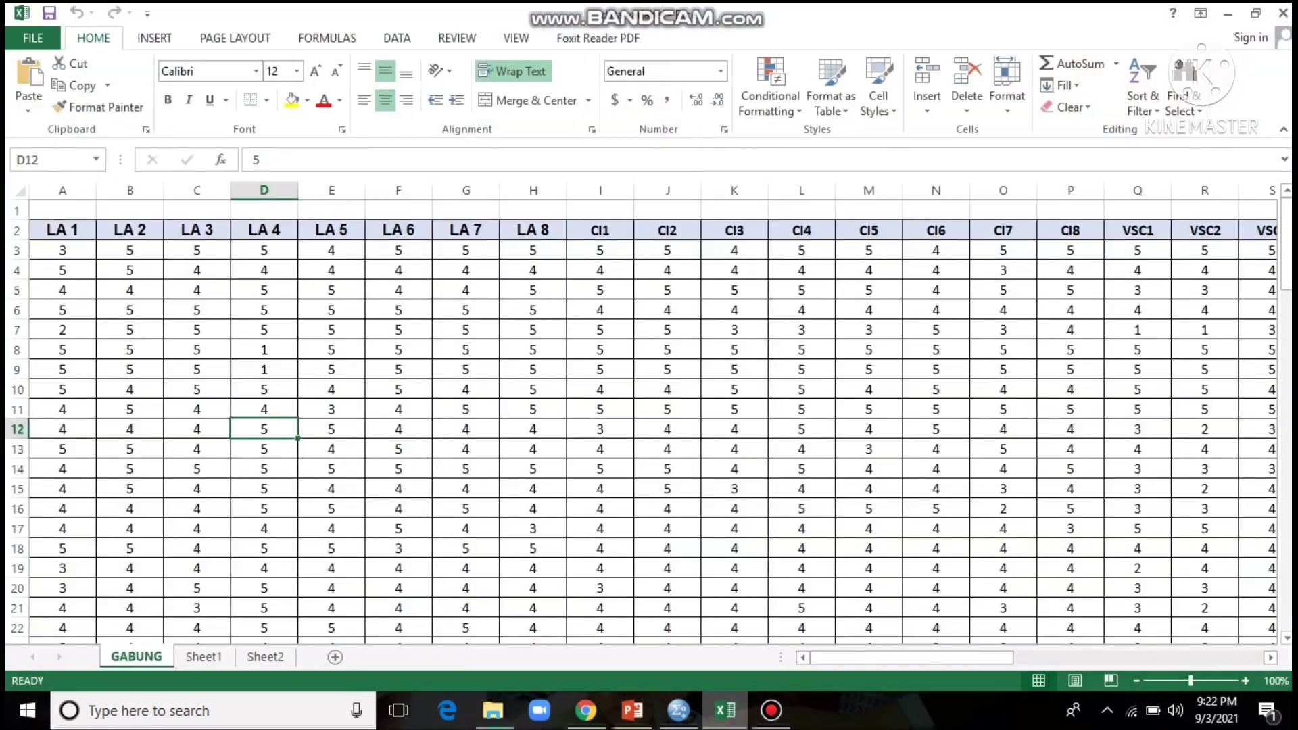
click(130, 250)
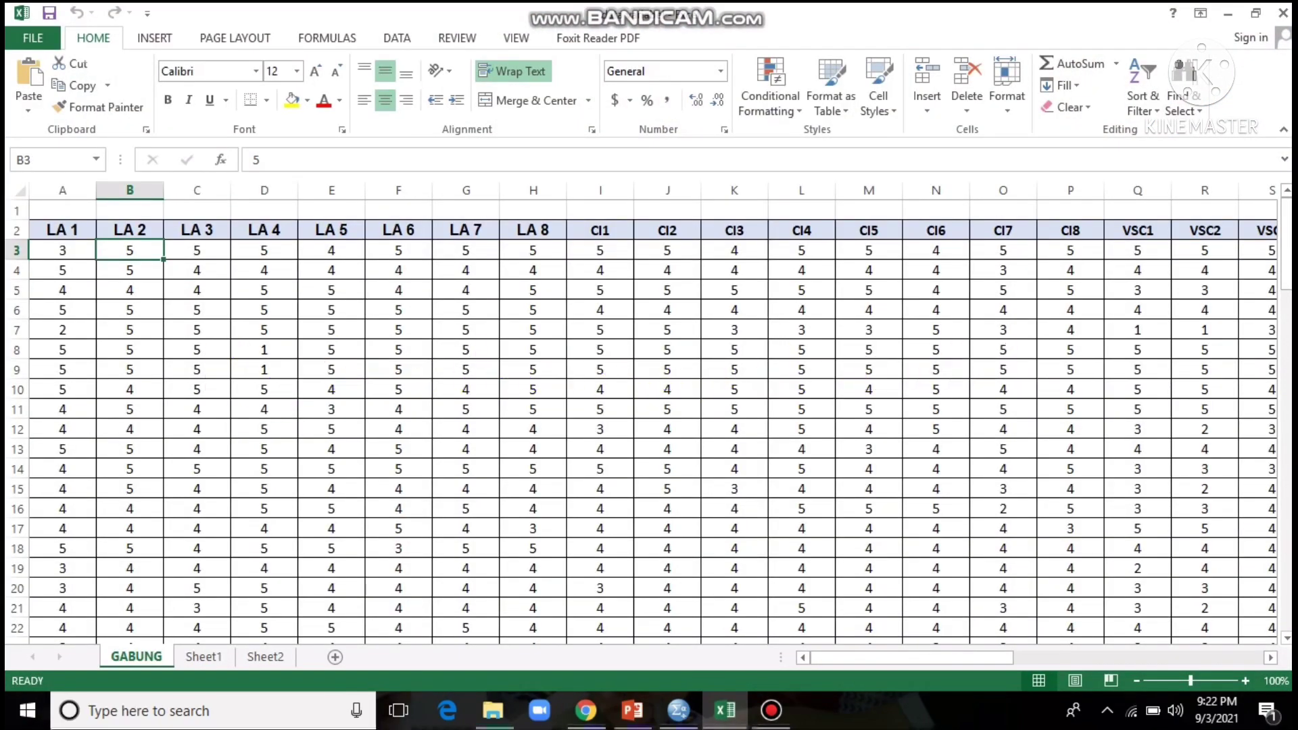
mouse_move(679, 710)
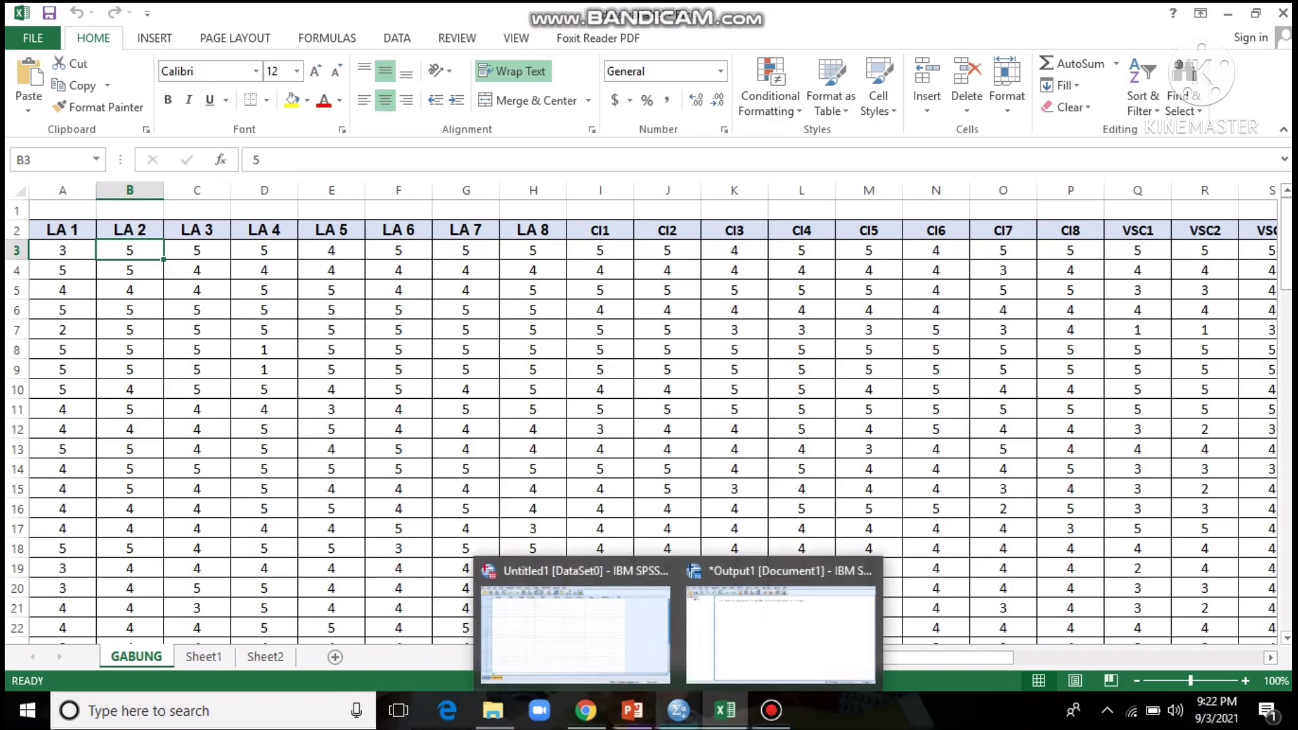
click(575, 608)
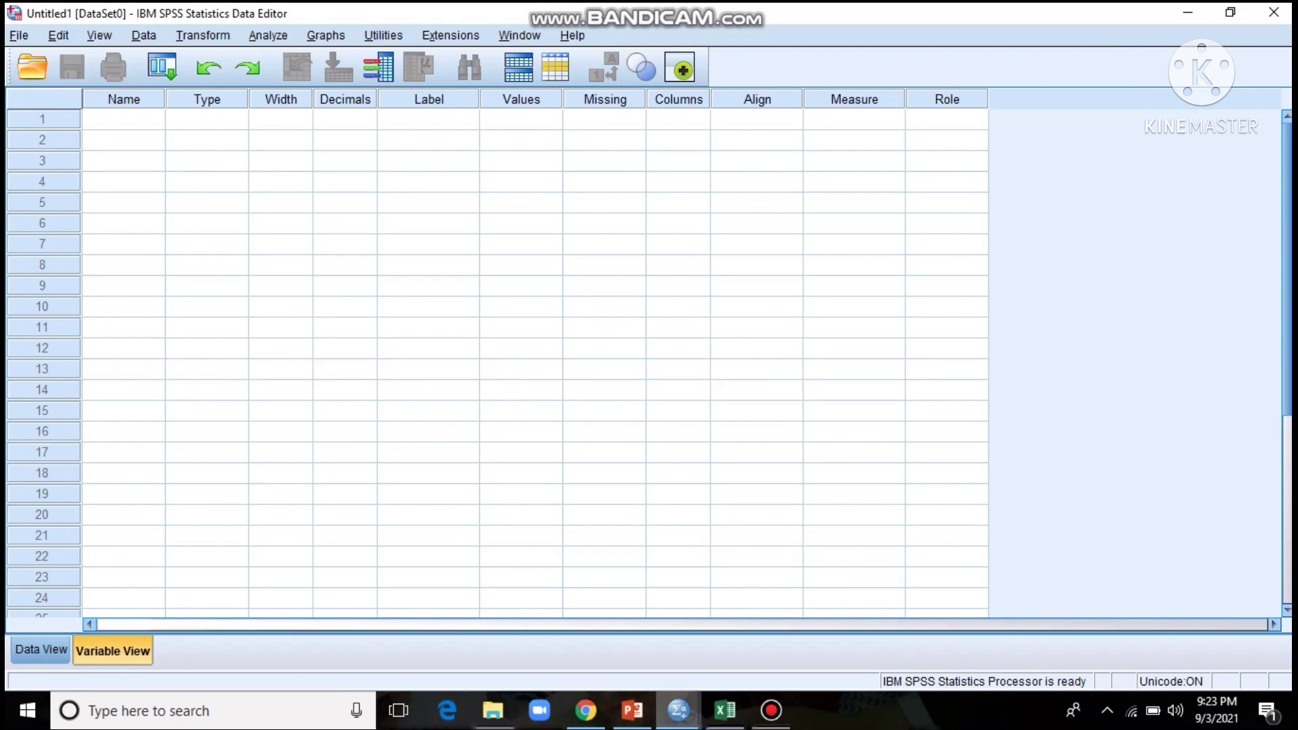
Copy the variable names LA1 to JIT8 from Excel's Sheet1 into the Name column of the SPSS Variable View.
mouse_move(724, 710)
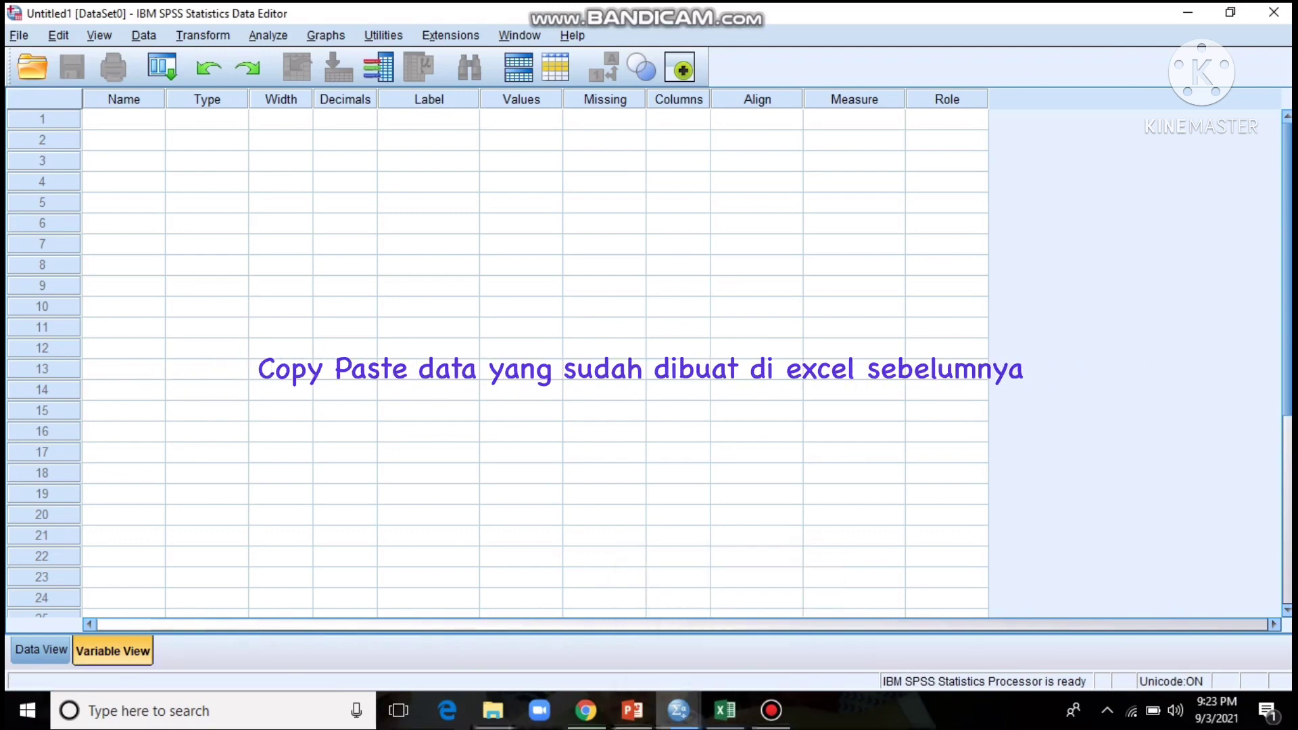
click(725, 709)
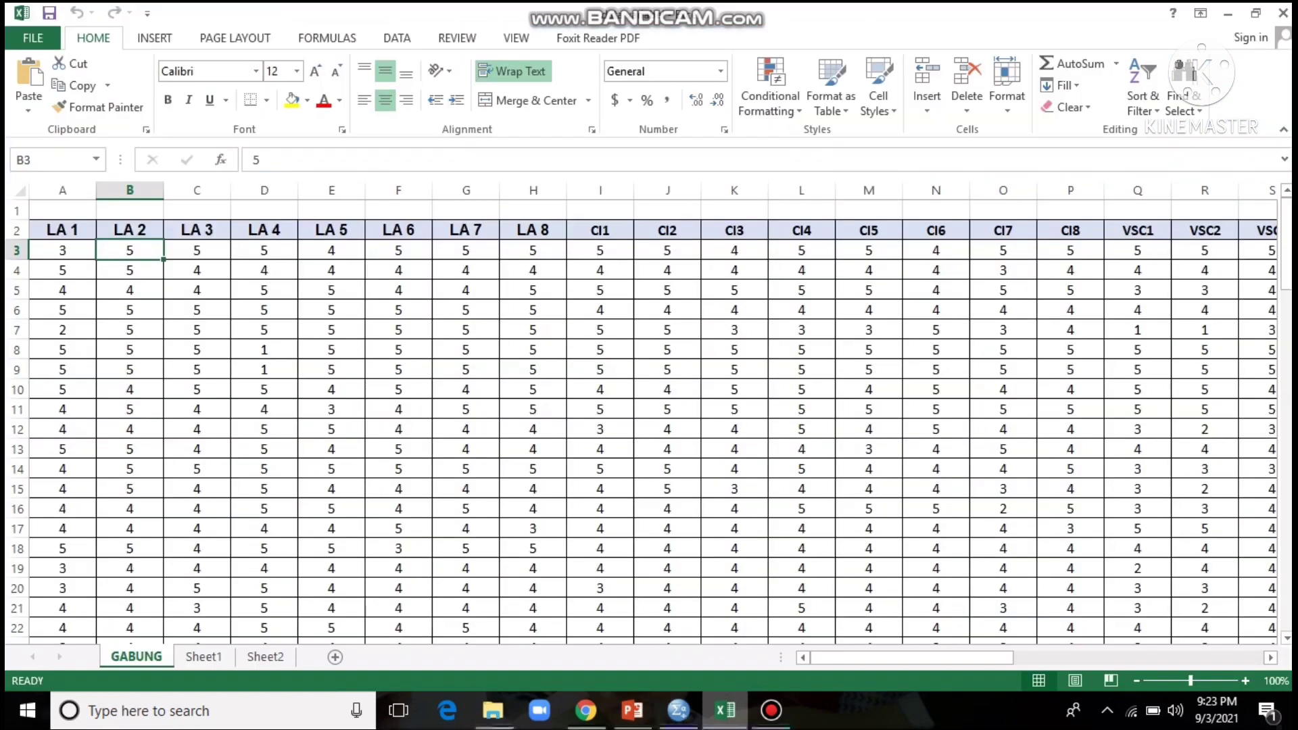
click(203, 656)
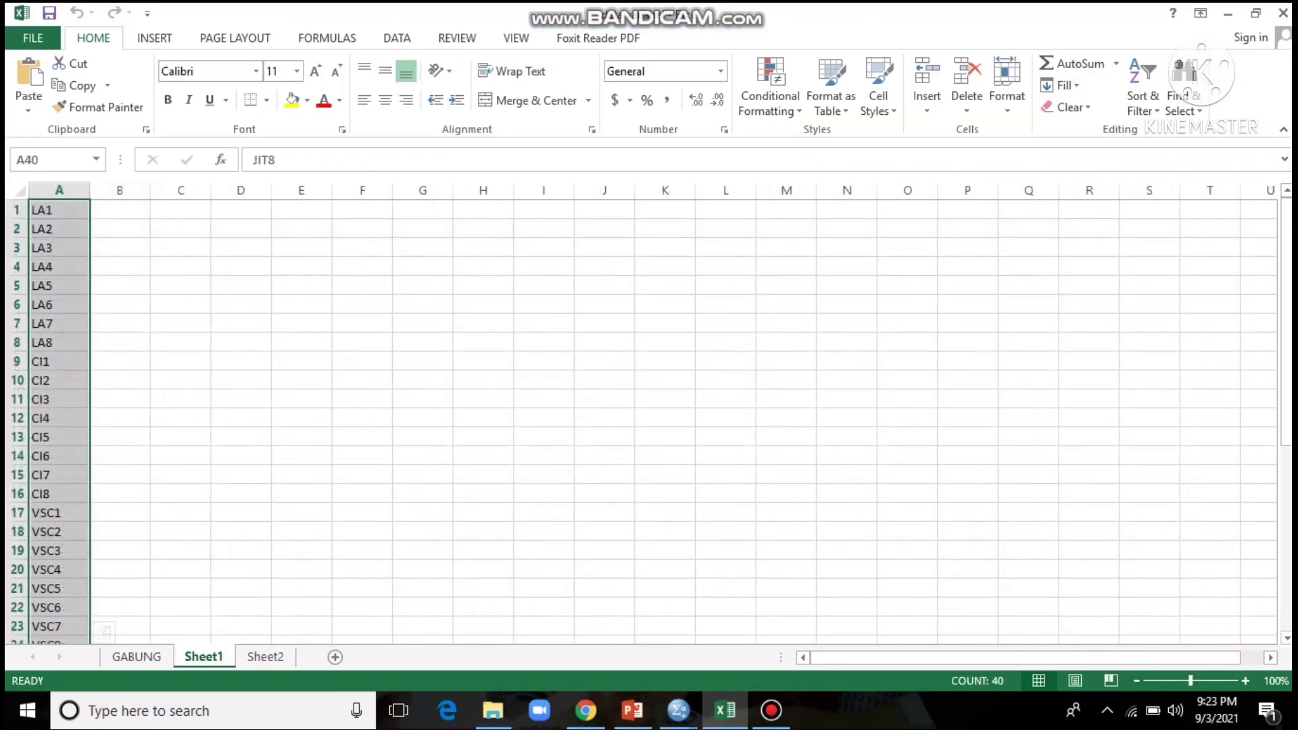
key(ctrl+c)
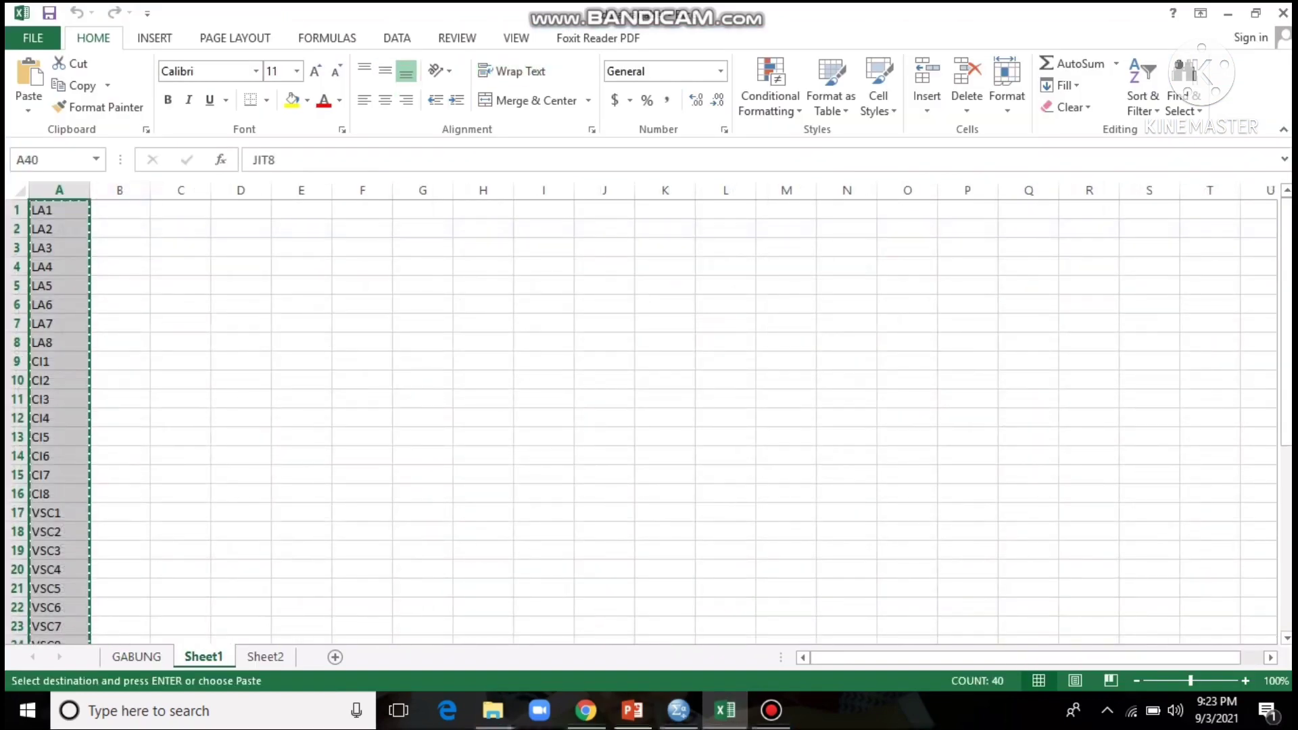
click(679, 710)
click(579, 625)
key(ctrl+v)
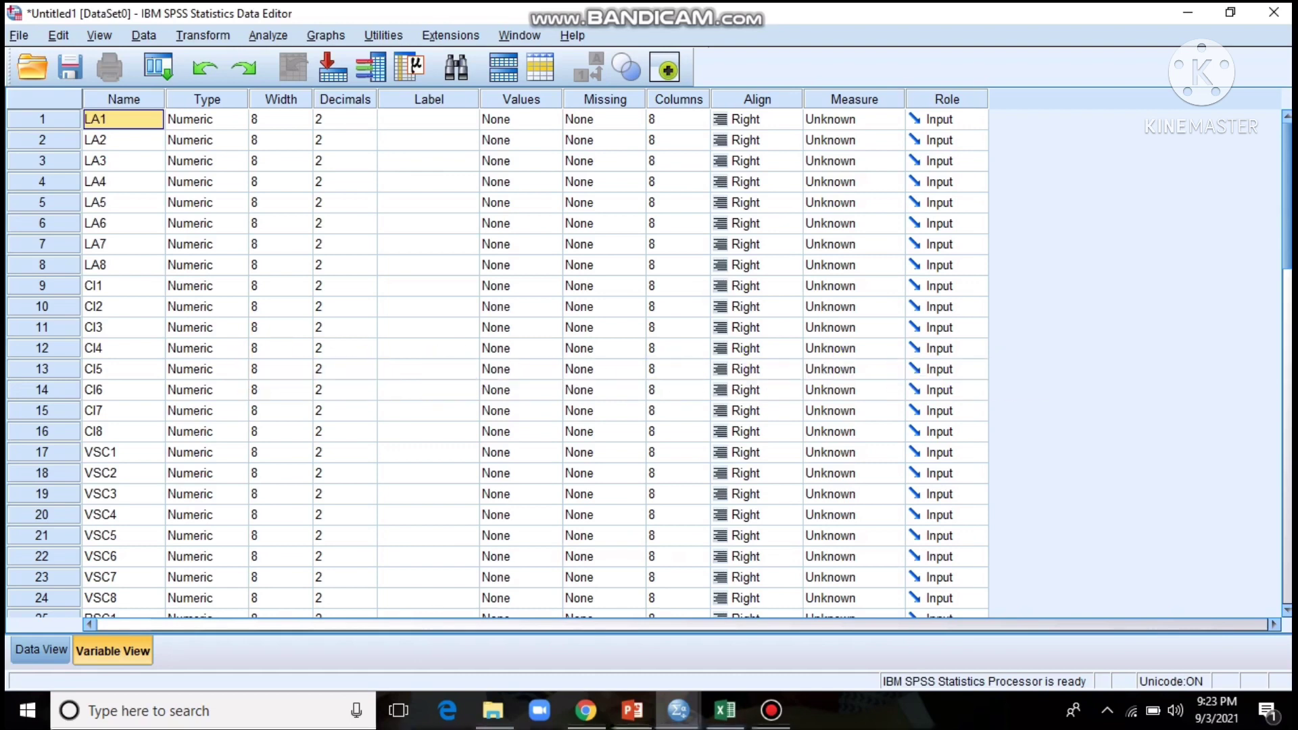
Set the measurement level to Scale and the decimals to 0 for all variables, LA1 to JIT8.
click(855, 120)
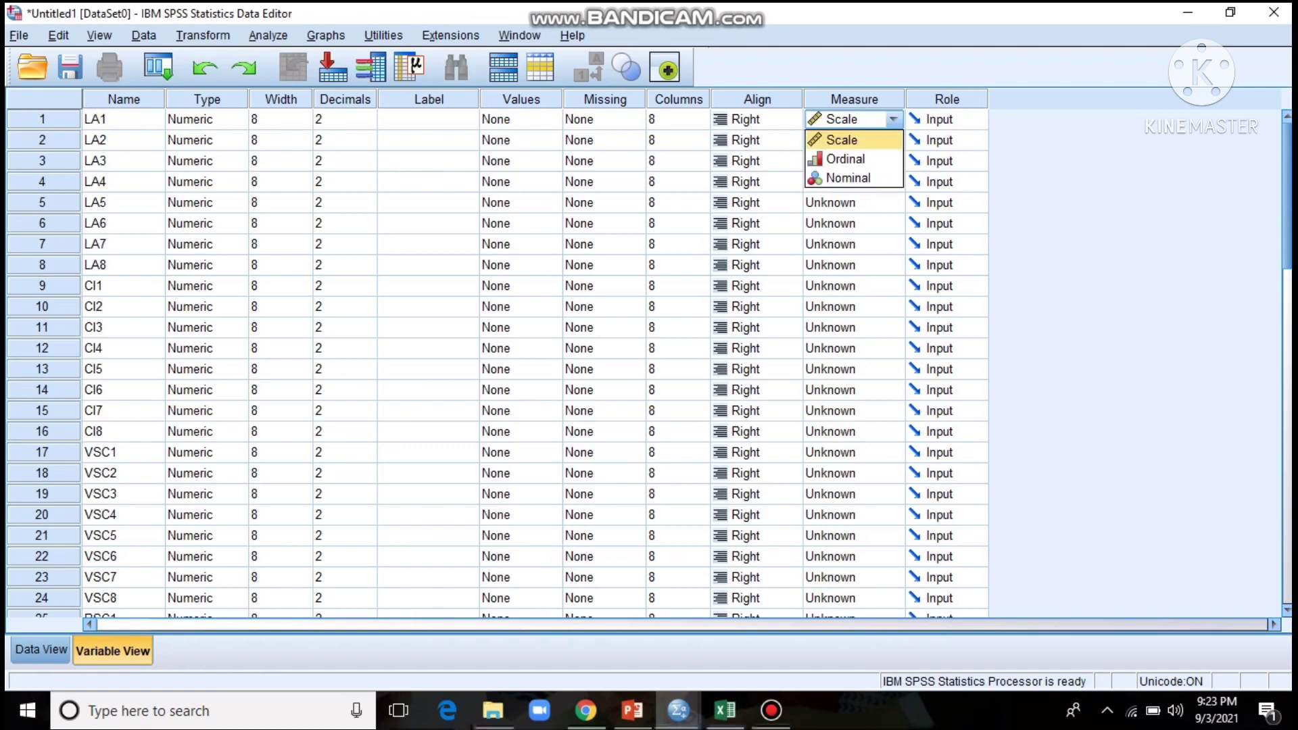
click(842, 140)
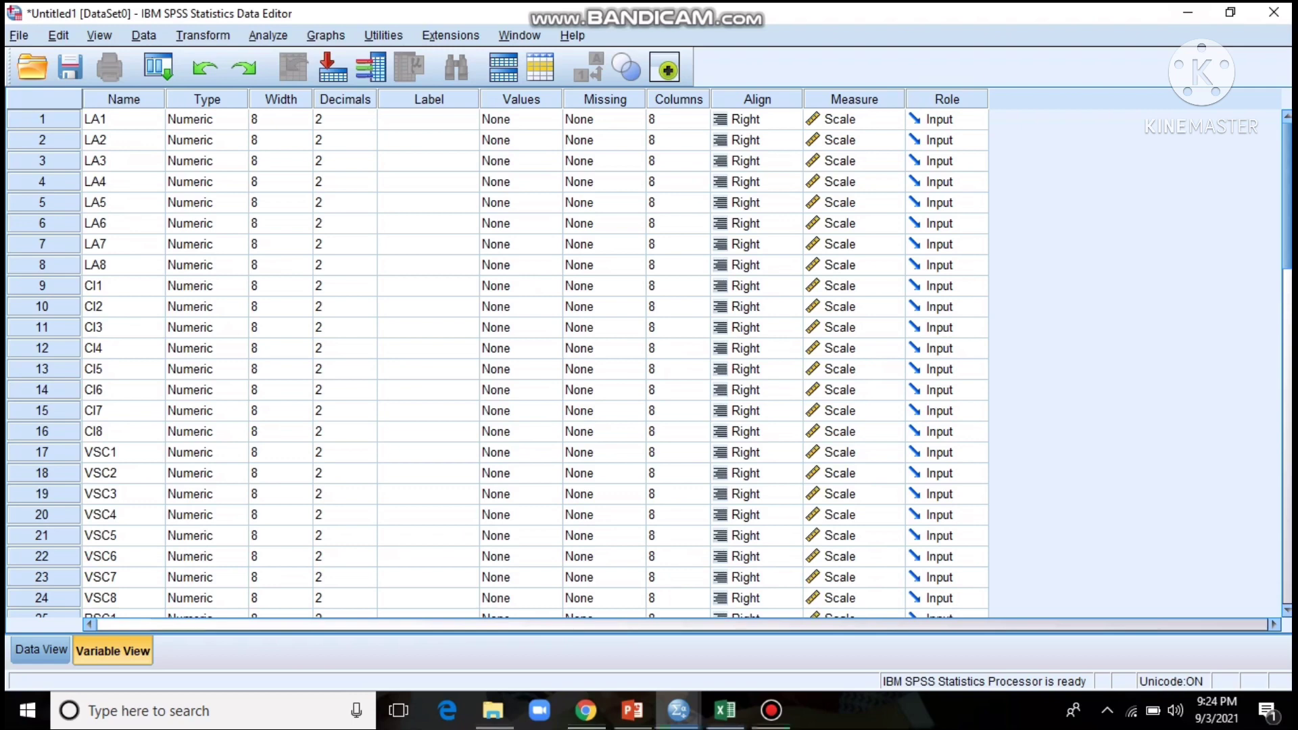
click(344, 120)
key(Delete)
text(0)
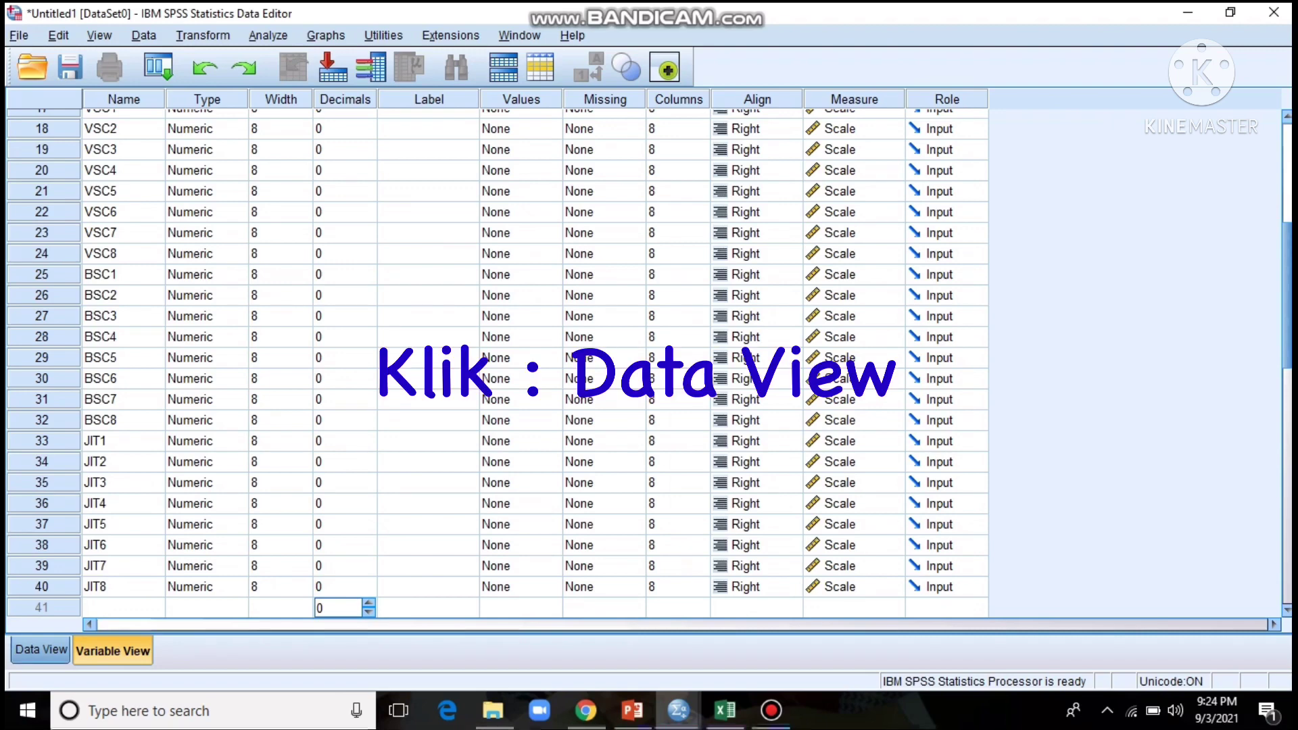
Copy the responses in A3:AN102 of Excel's GABUNG sheet into the SPSS Data View, starting at case 1 of LA1.
key(ctrl+t)
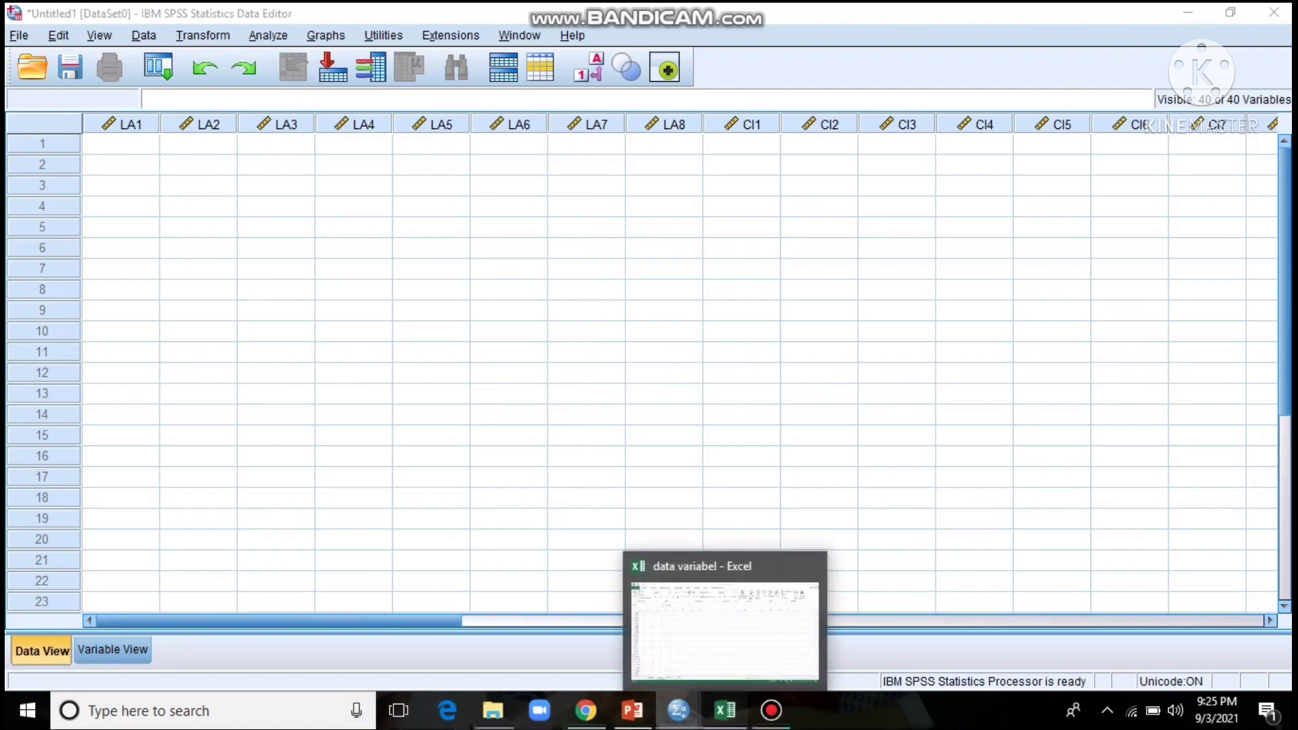
click(725, 710)
click(136, 656)
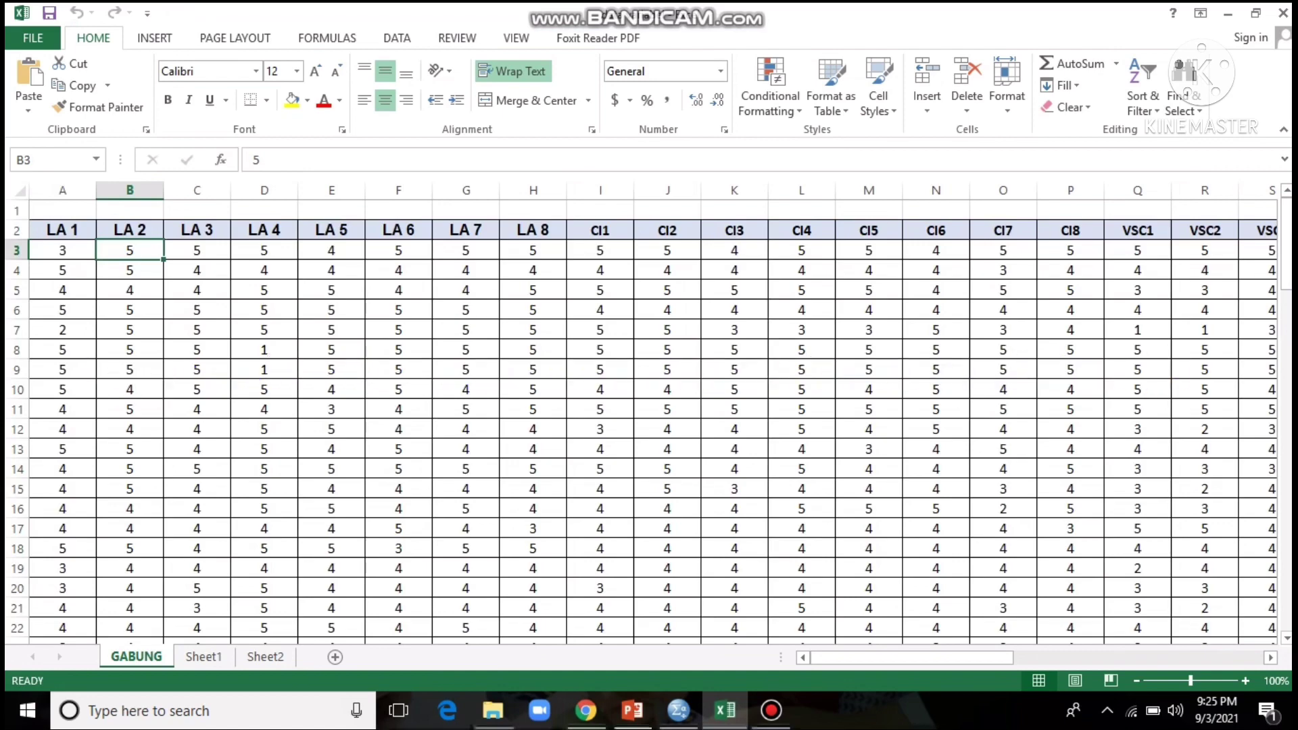
key(Left)
key(ctrl+shift+End)
key(ctrl+c)
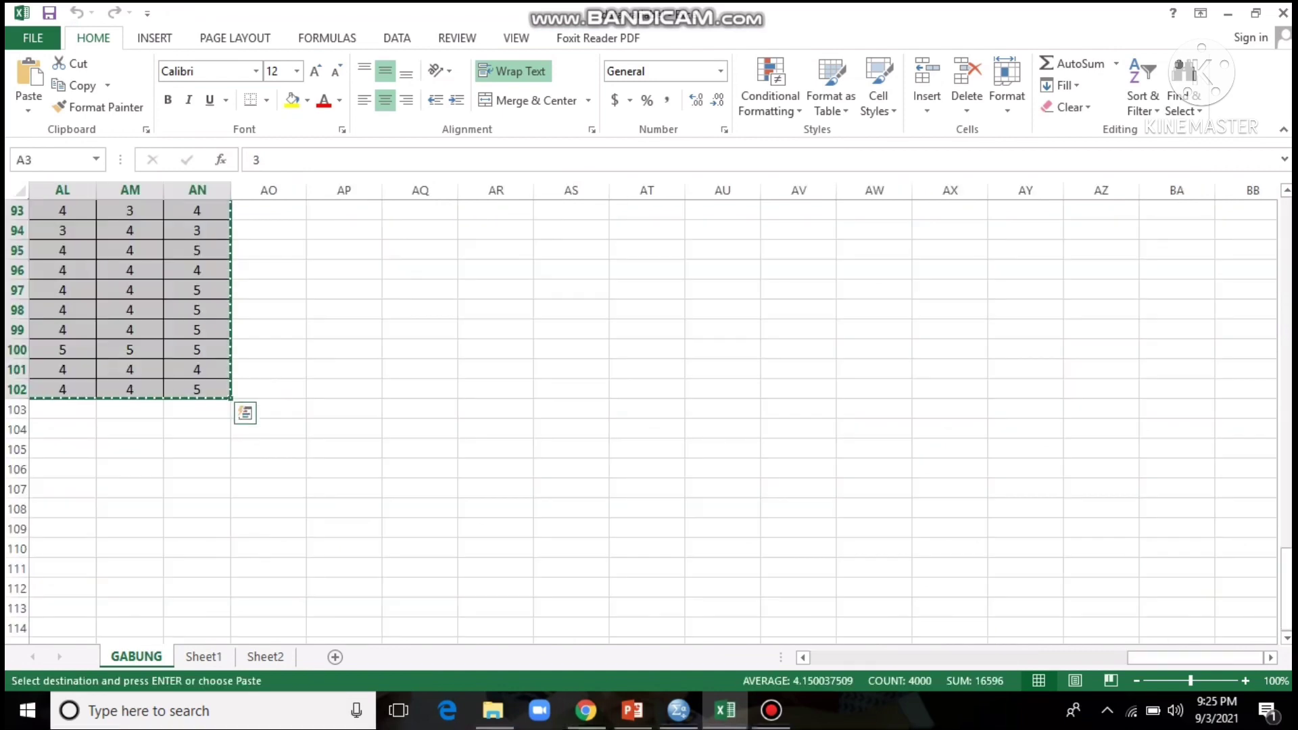
key(alt+Tab)
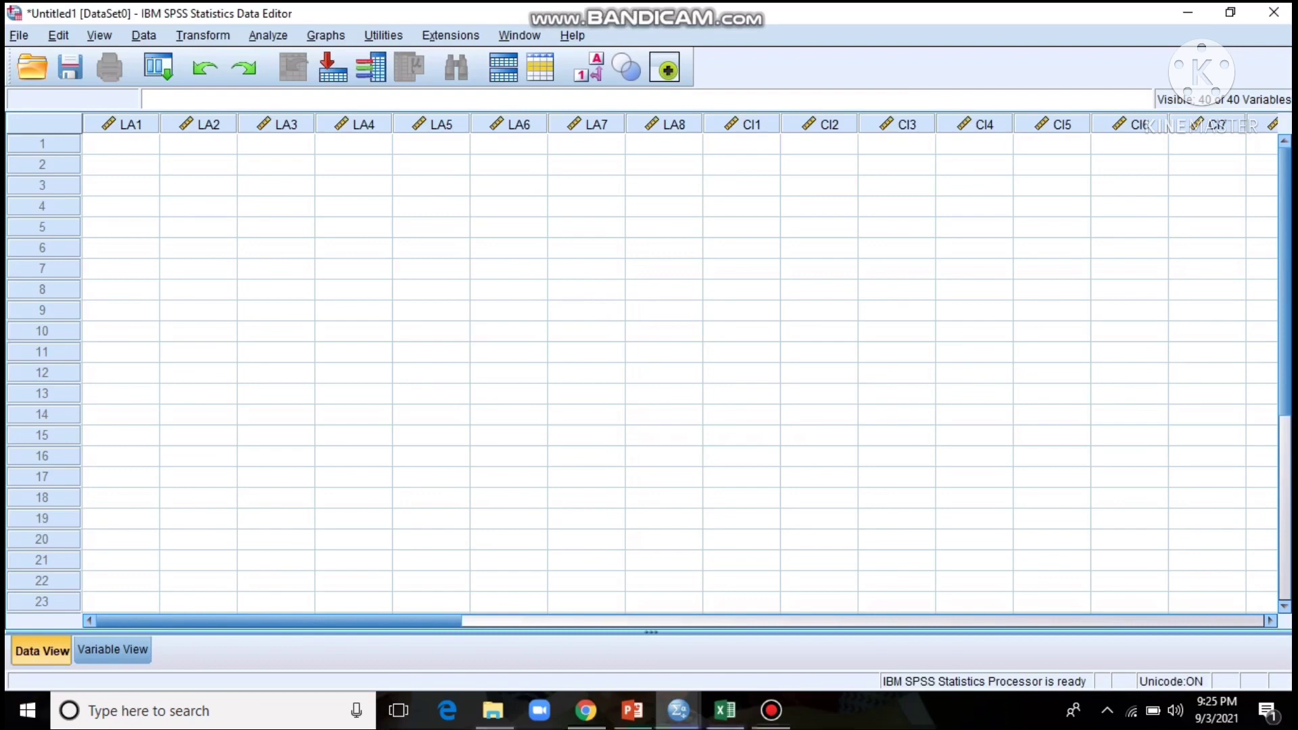
click(120, 144)
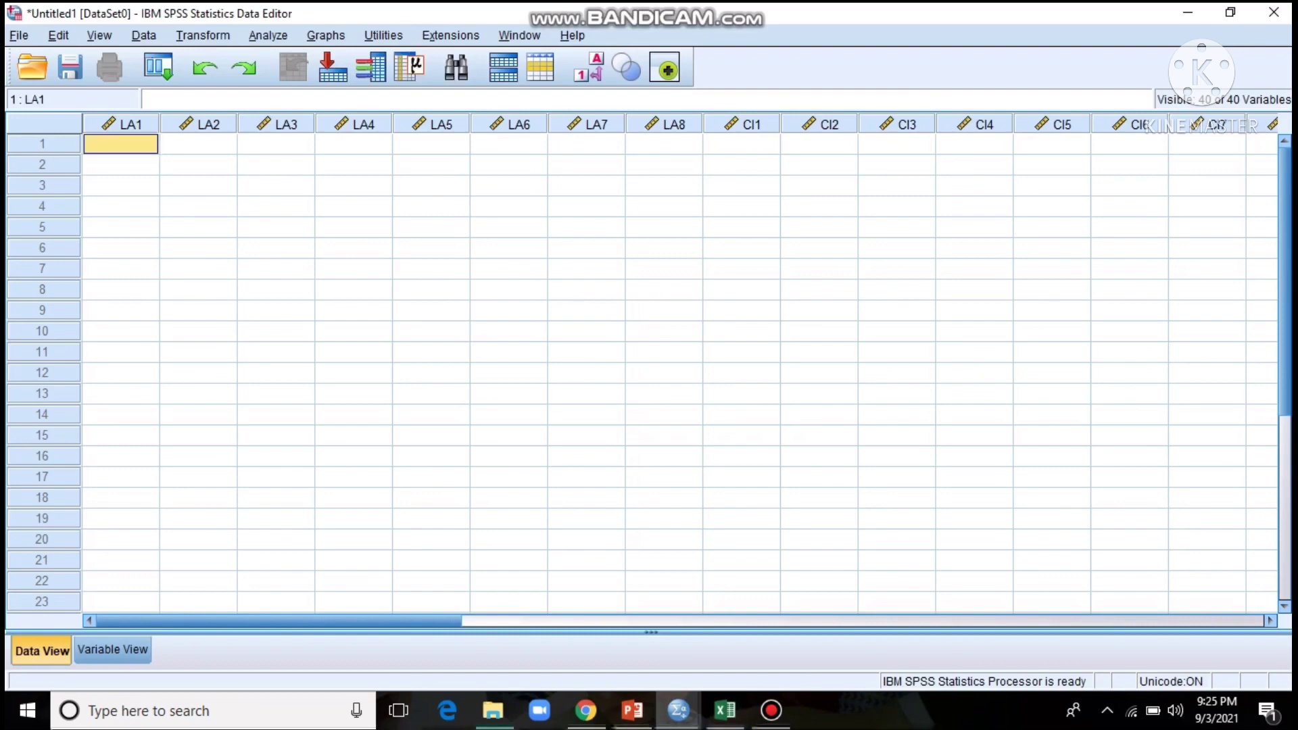
key(ctrl+v)
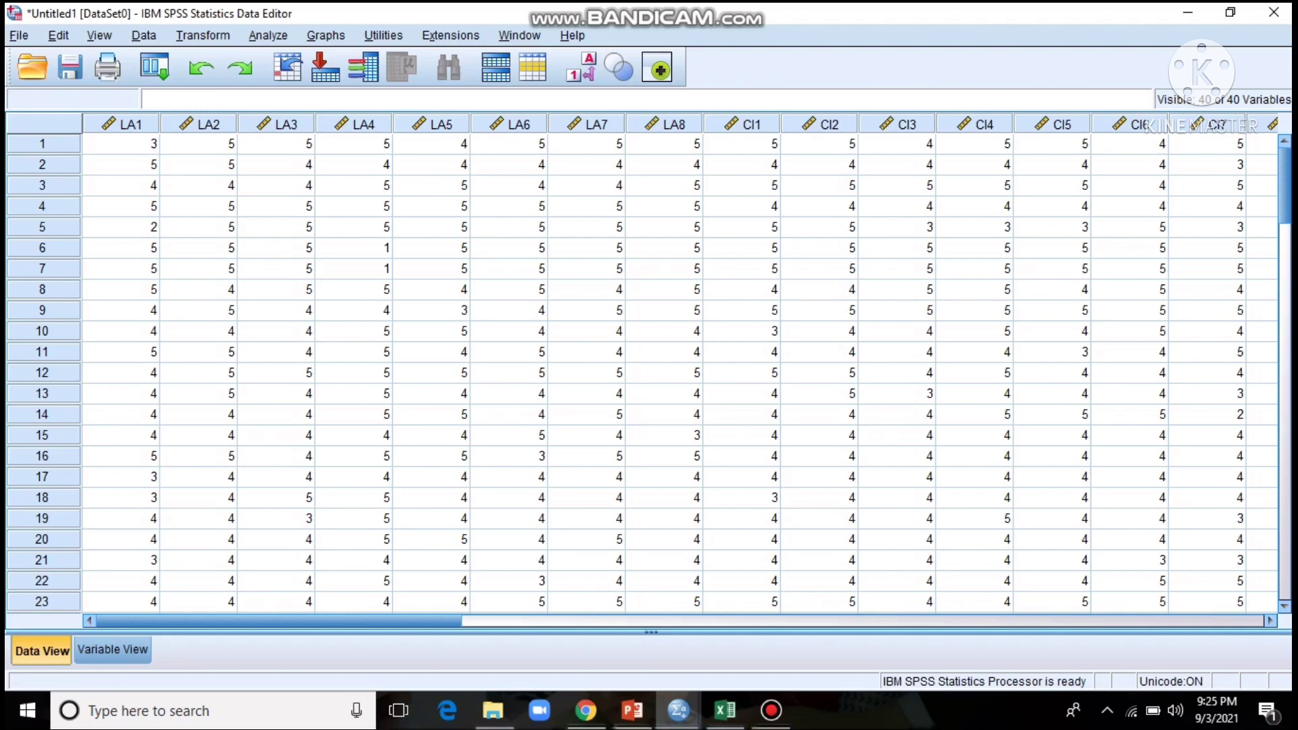
Set up a Reliability Analysis with variables LA1 to LA8 as the items.
key(alt+a)
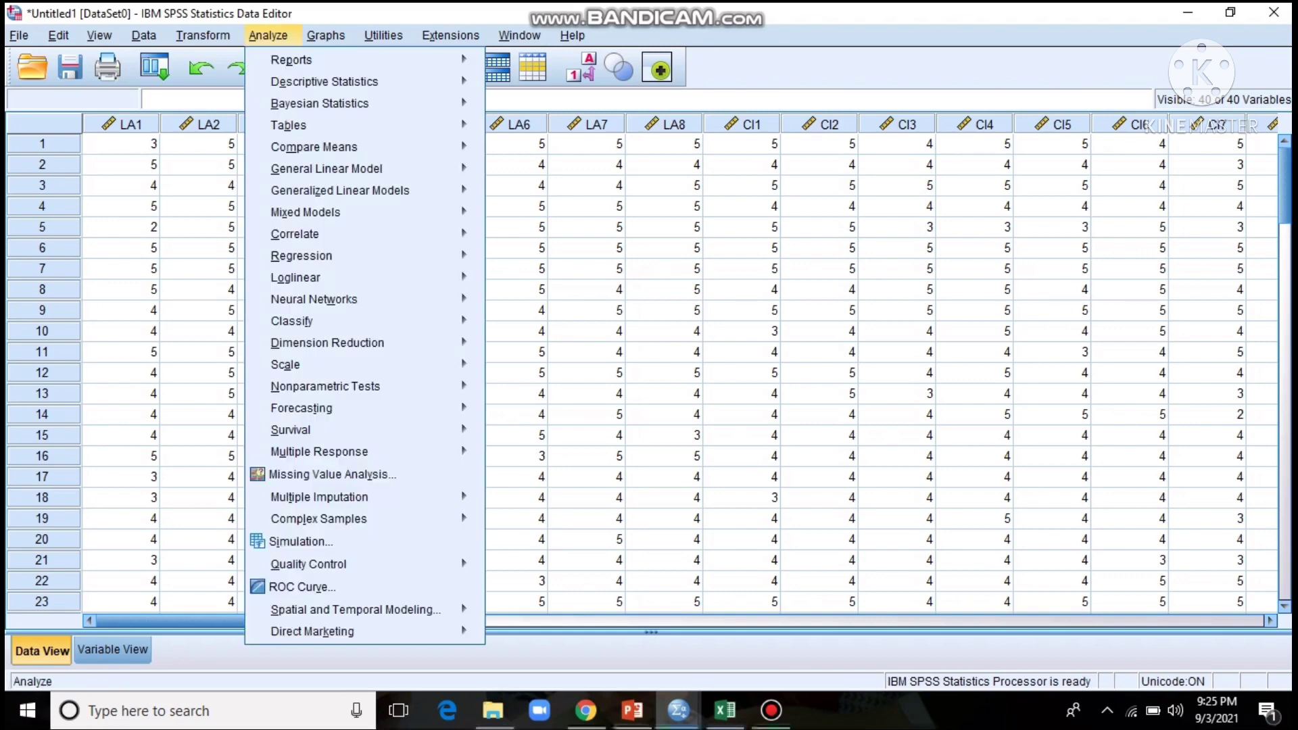
key(Down)
key(Down)
key(Down)
key(Down)
key(Down)
key(Down)
key(Down)
key(Down)
key(Down)
key(Down)
key(Down)
key(Down)
key(Down)
key(Down)
key(Down)
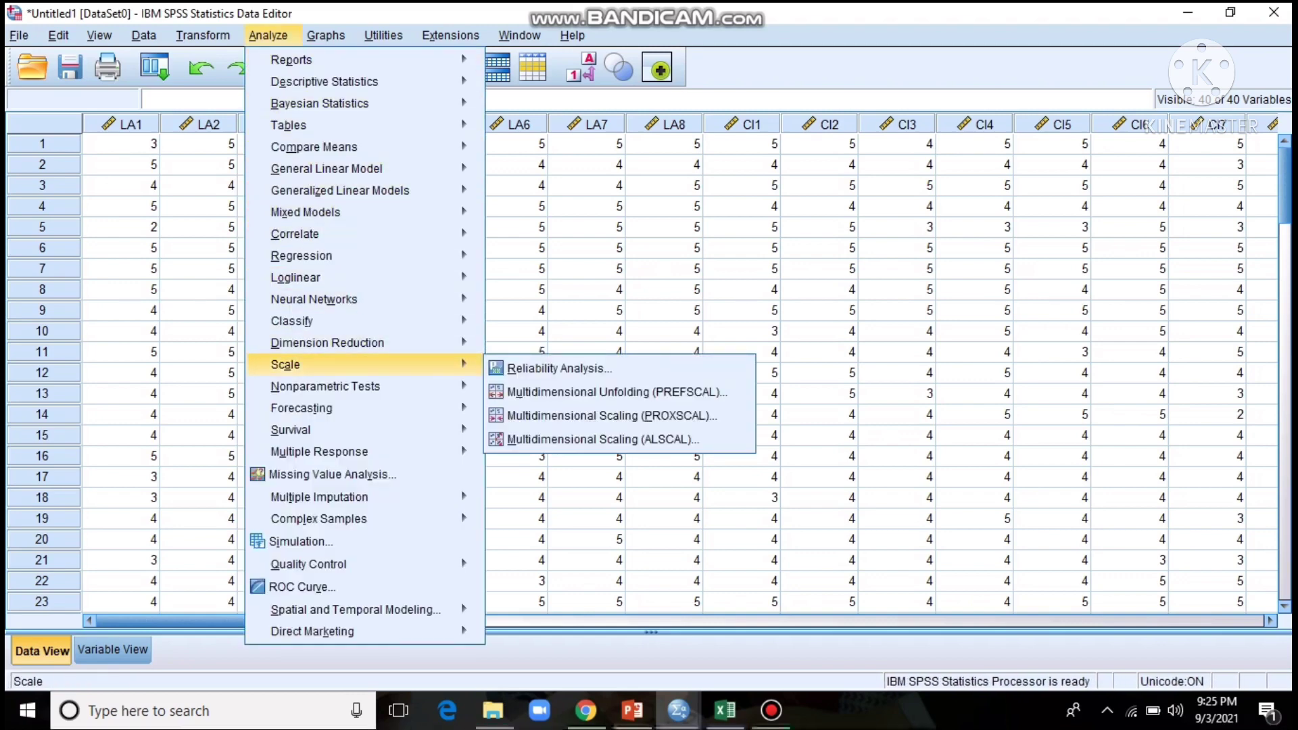
key(Down)
key(Up)
key(Right)
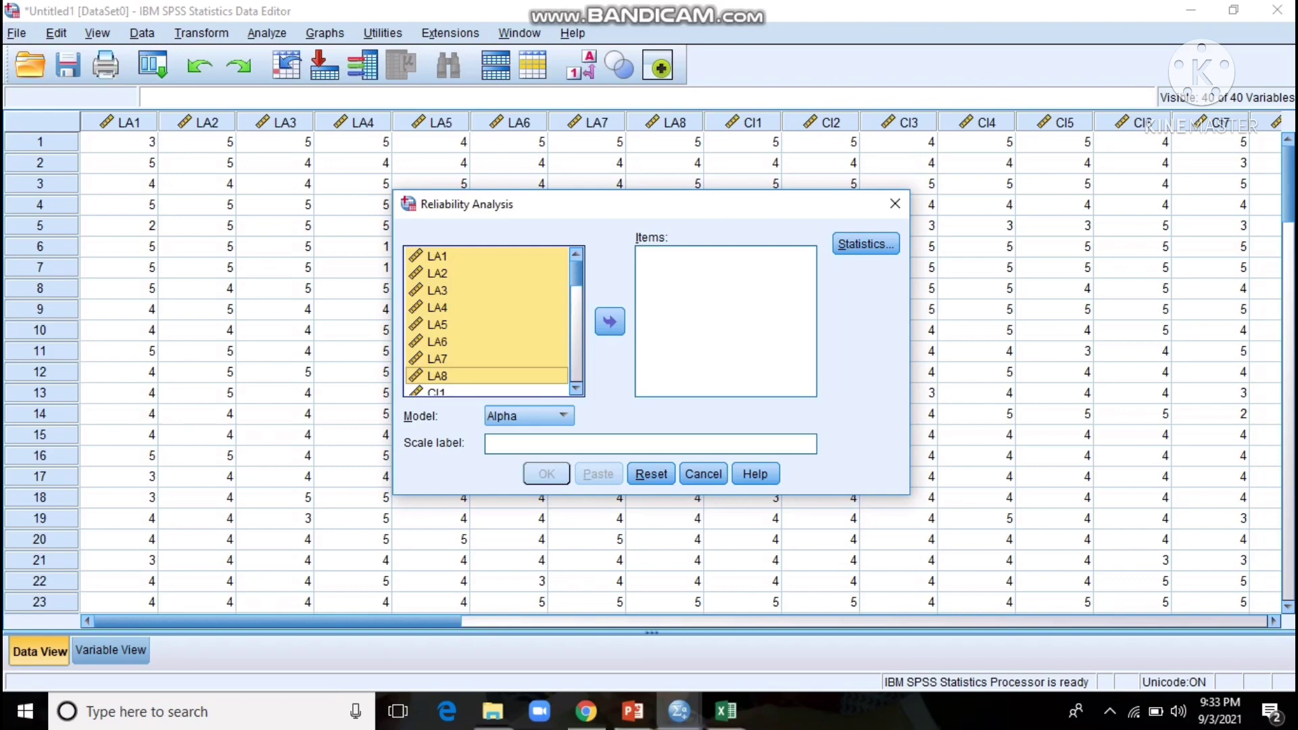
click(608, 321)
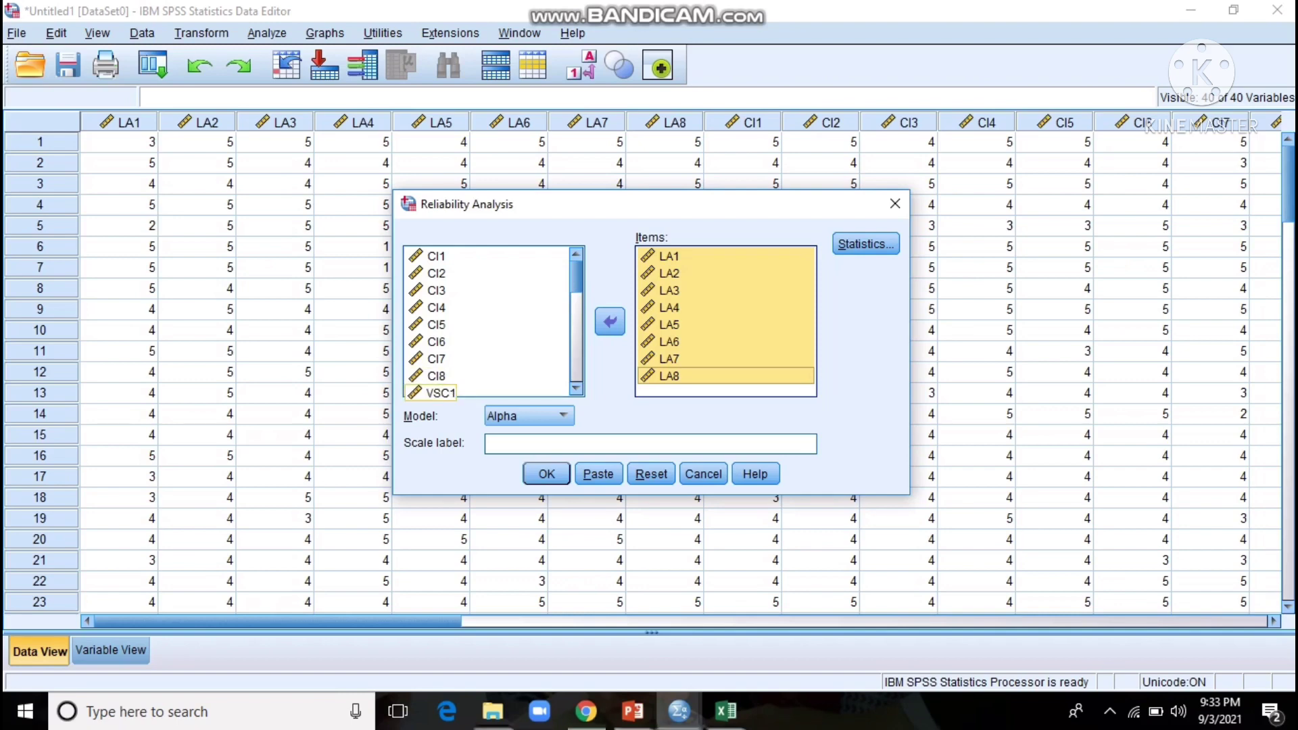
Include the Scale if item deleted and inter-item Correlations statistics, and run the reliability analysis with the Alpha model.
click(865, 244)
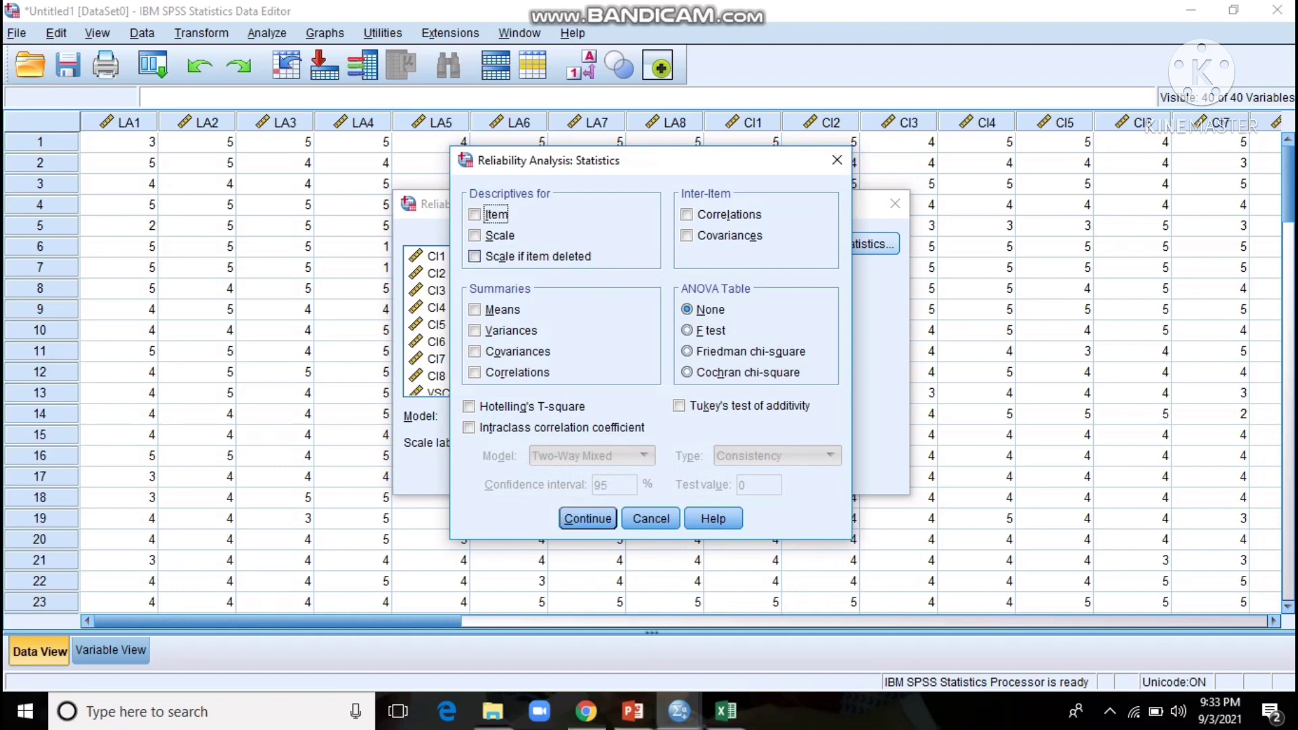
click(474, 256)
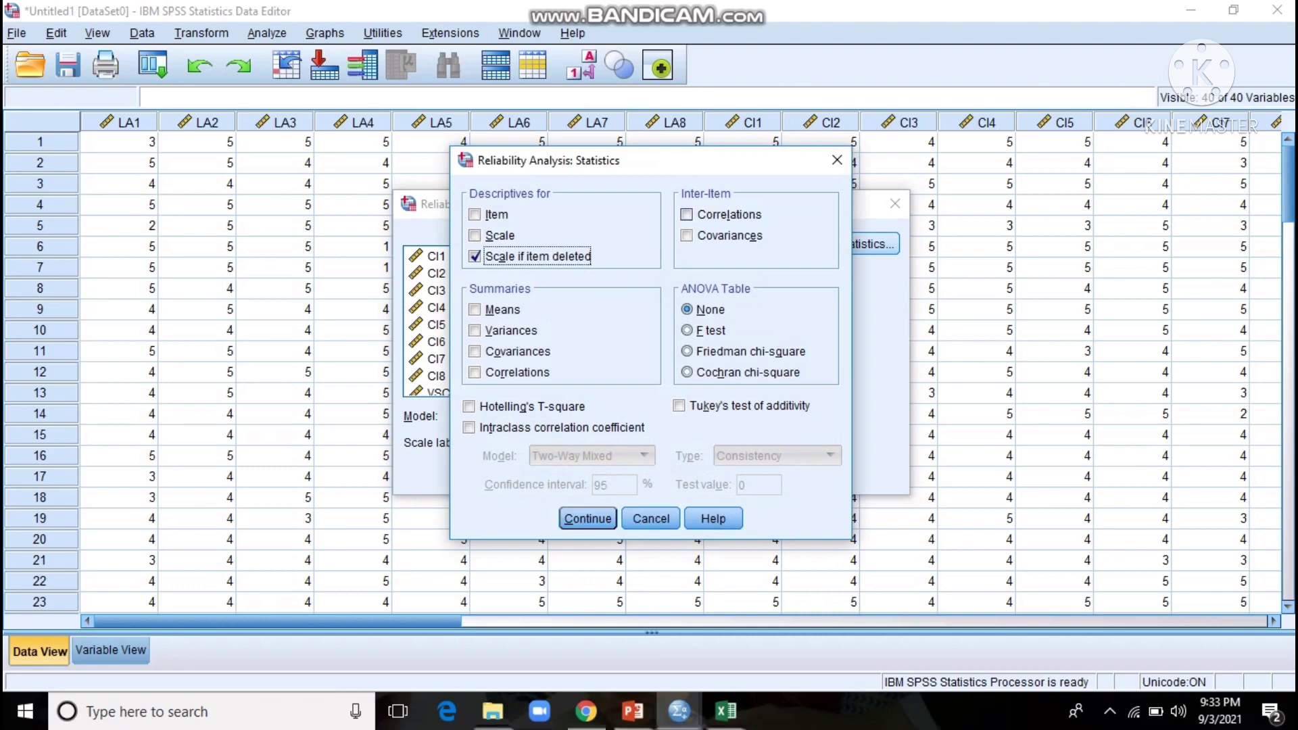
click(686, 214)
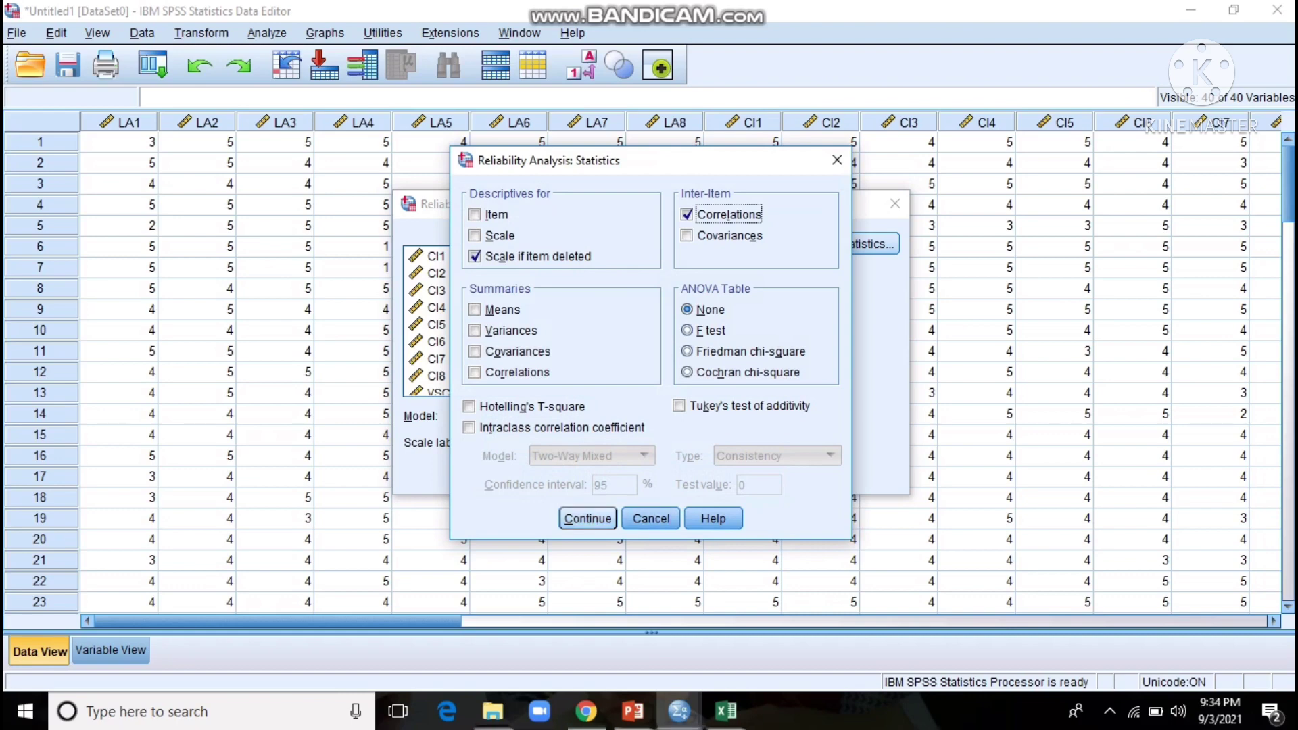
key(Return)
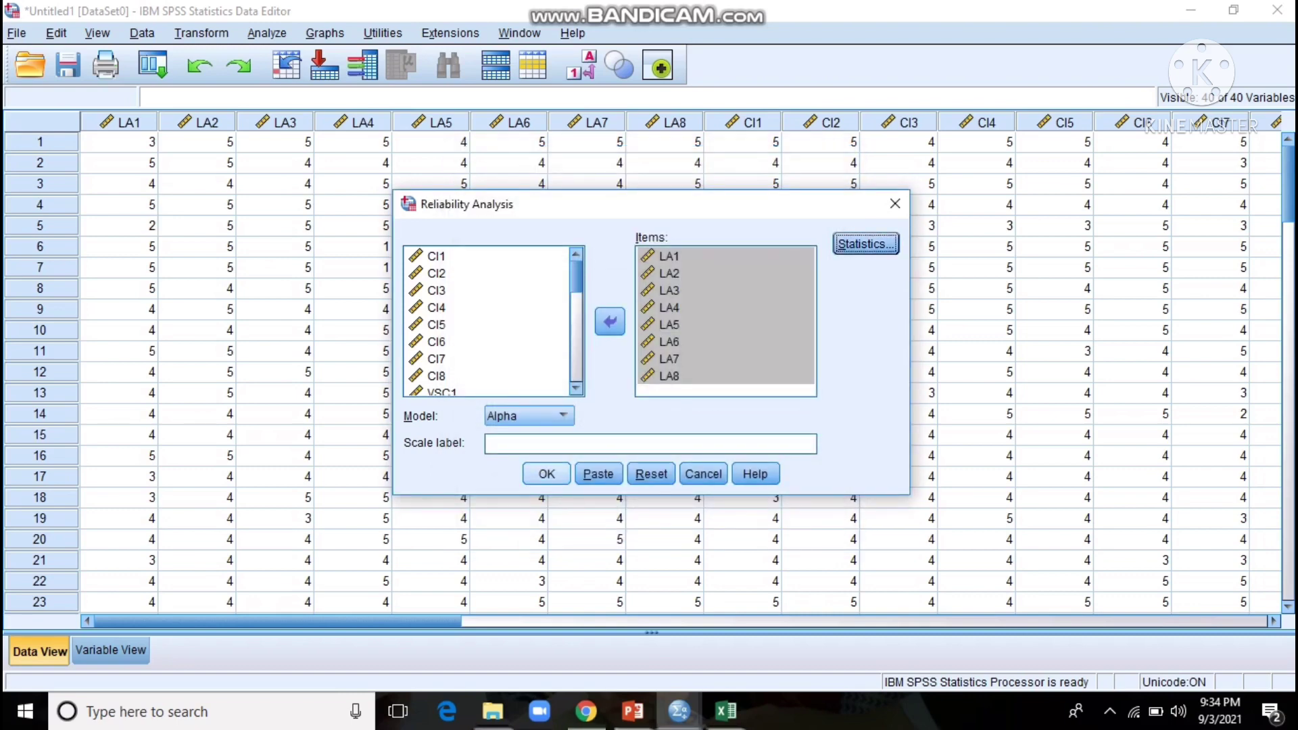
click(546, 474)
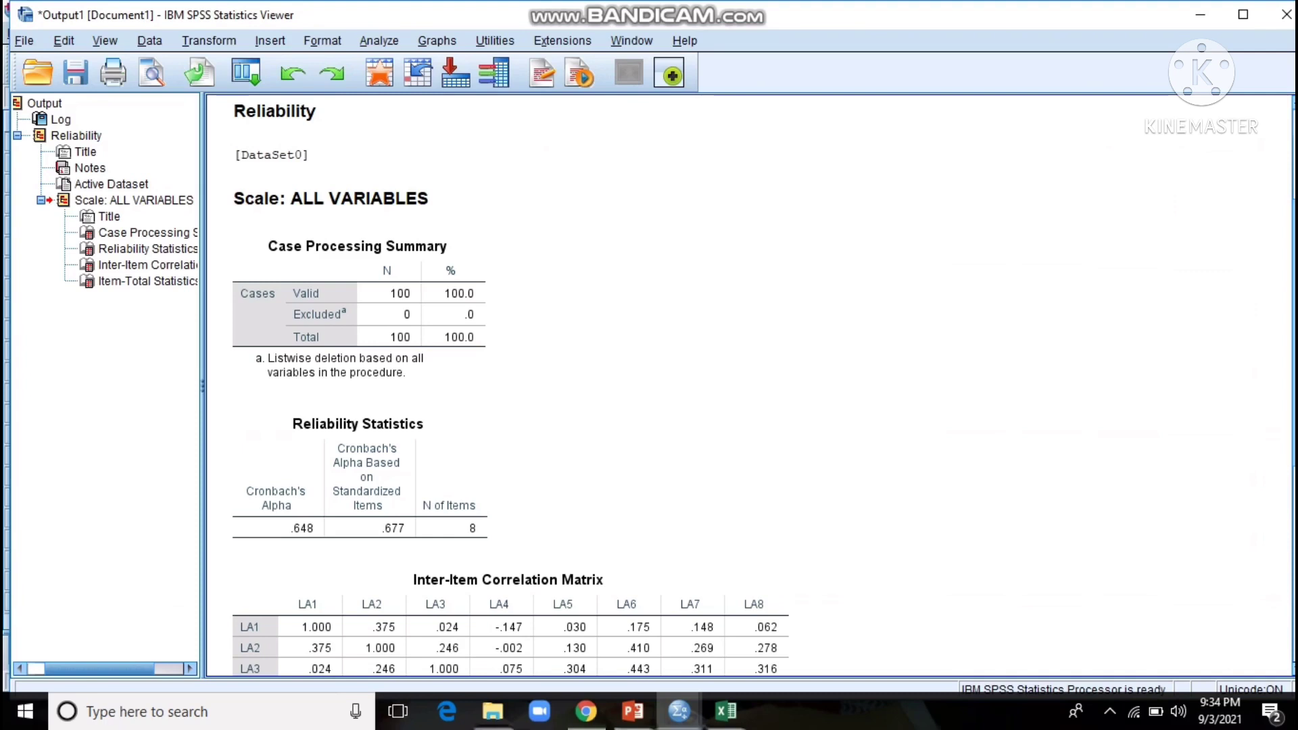
Examine the Reliability Statistics, Inter-Item Correlation Matrix and Item-Total Statistics tables in the output.
scroll(743, 385, down, 5)
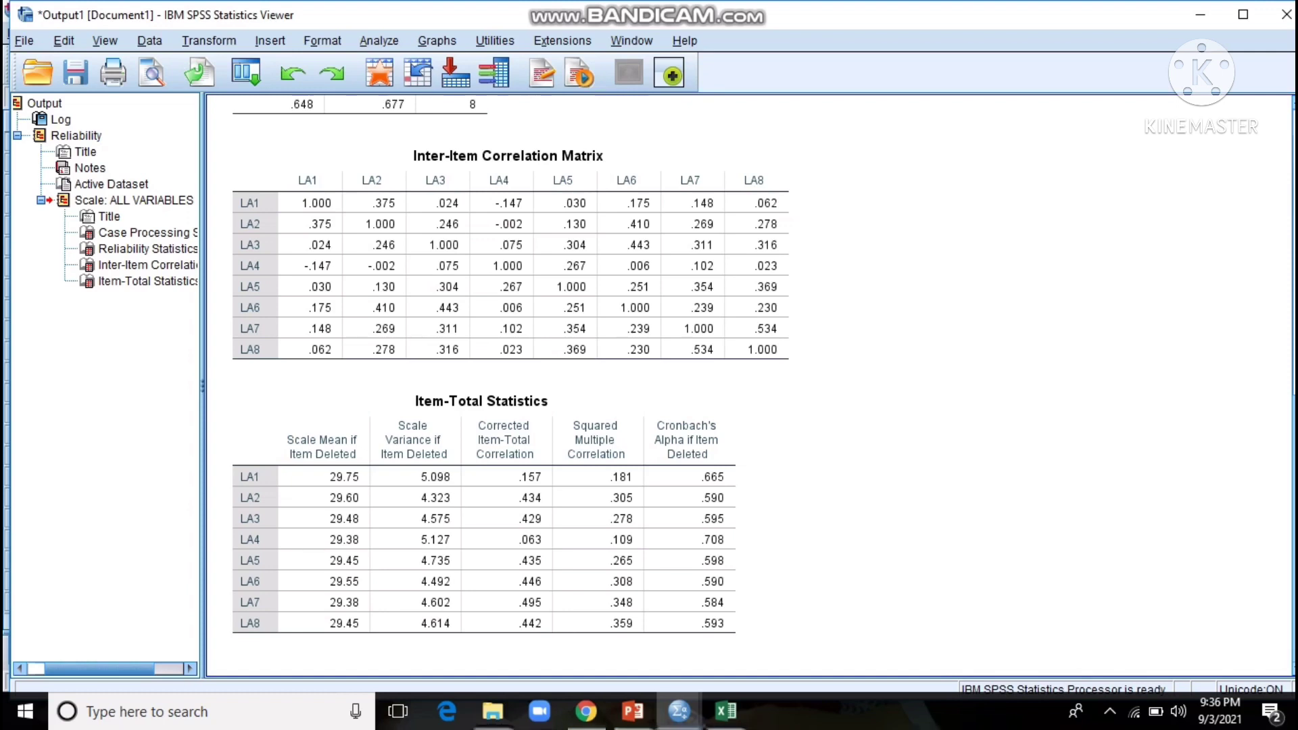
key(Page_Up)
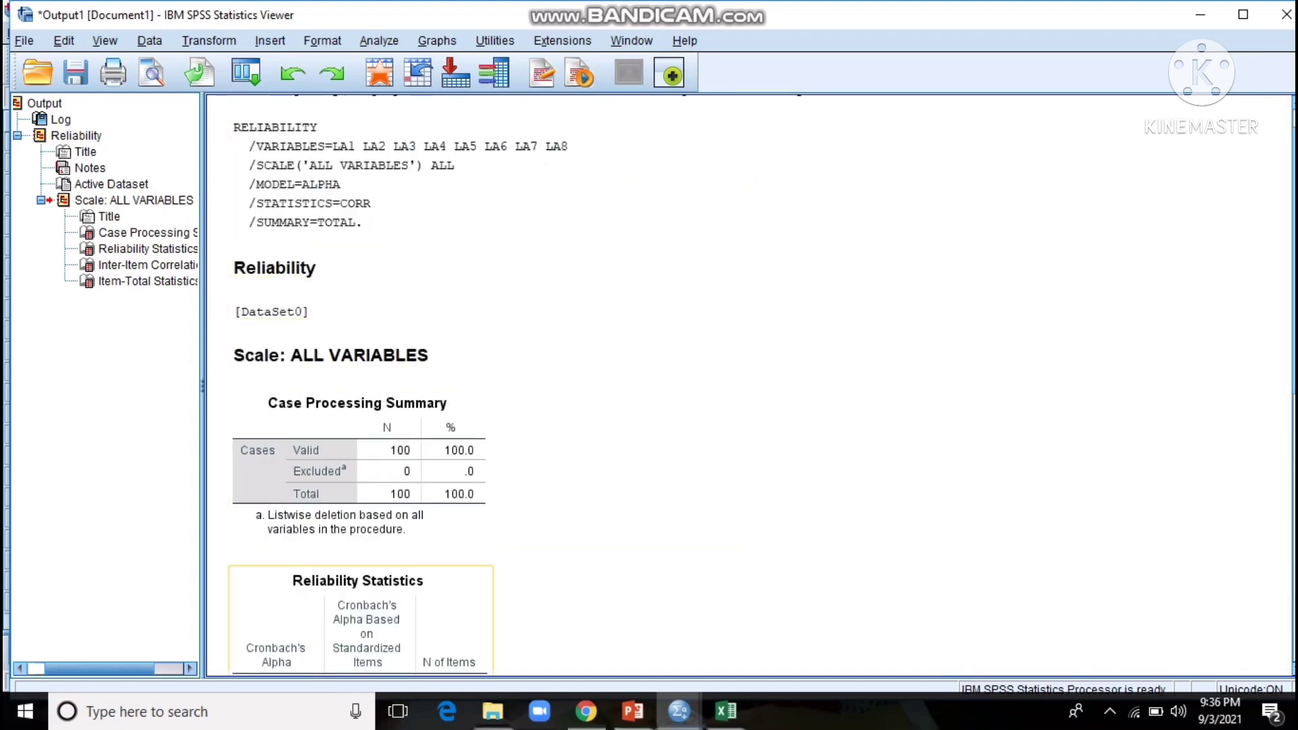
key(Page_Down)
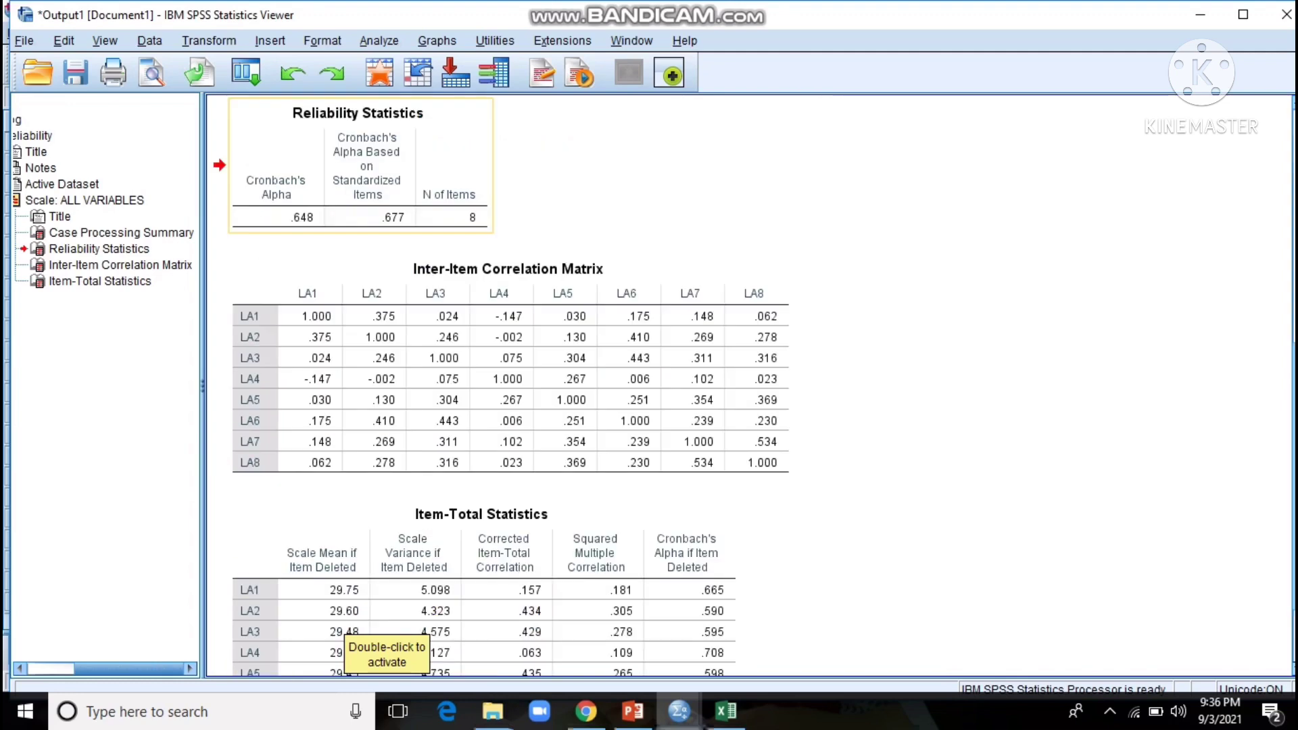